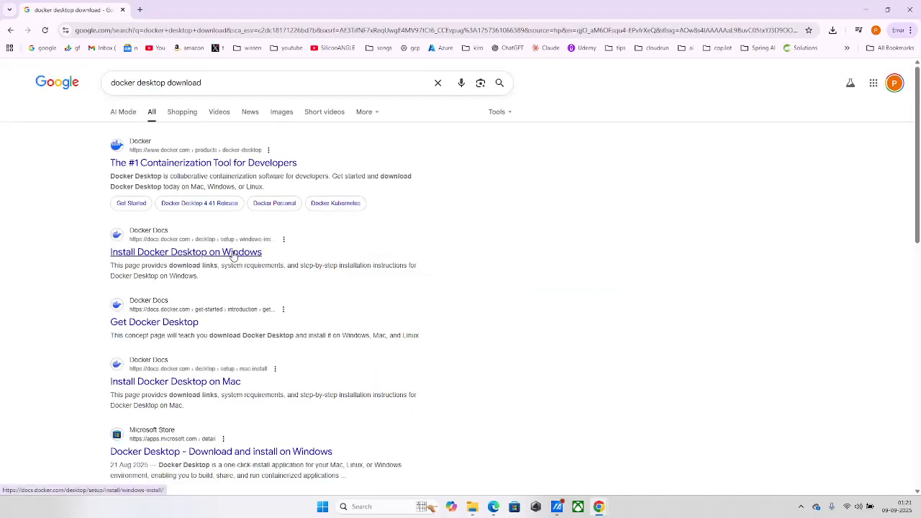
Download the Docker Desktop for Windows x86_64 installer from the Docker Docs Windows install page and check the download's progress.
{"action": "left_click", "coordinate": [234, 253]}
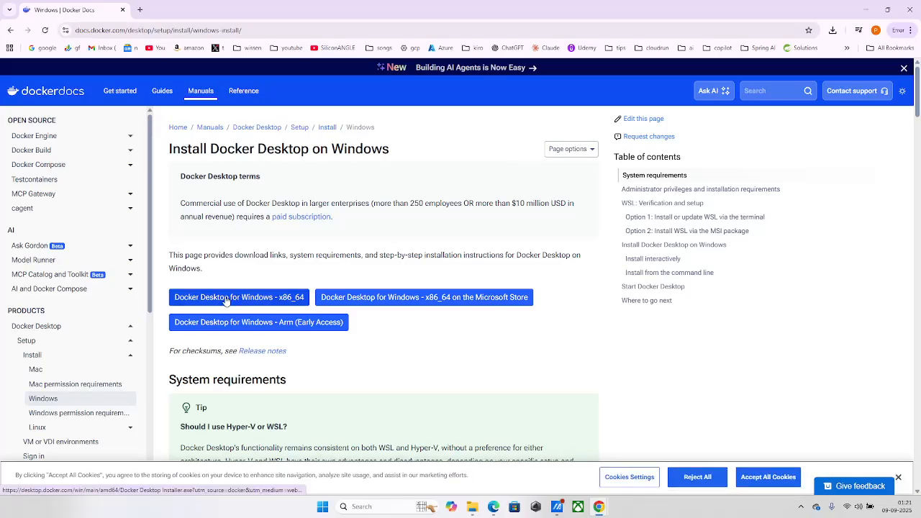
{"action": "left_click", "coordinate": [265, 302]}
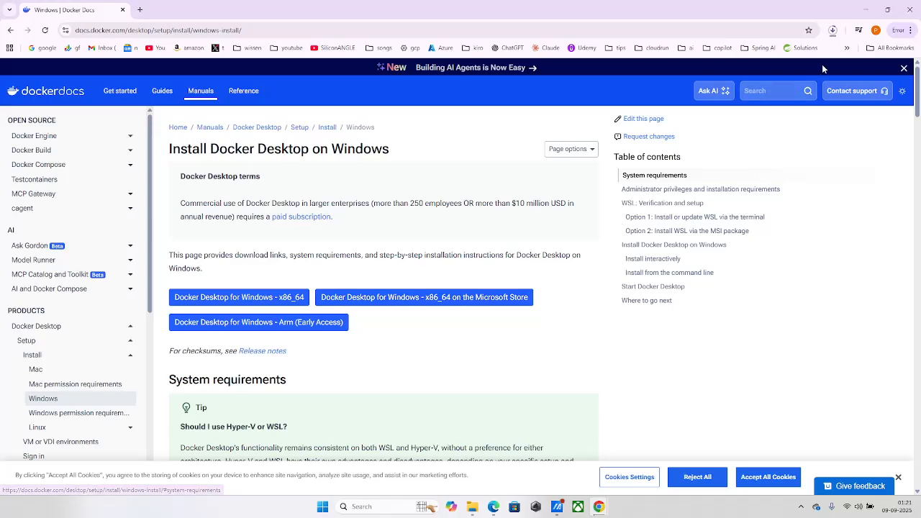
{"action": "left_click", "coordinate": [833, 33]}
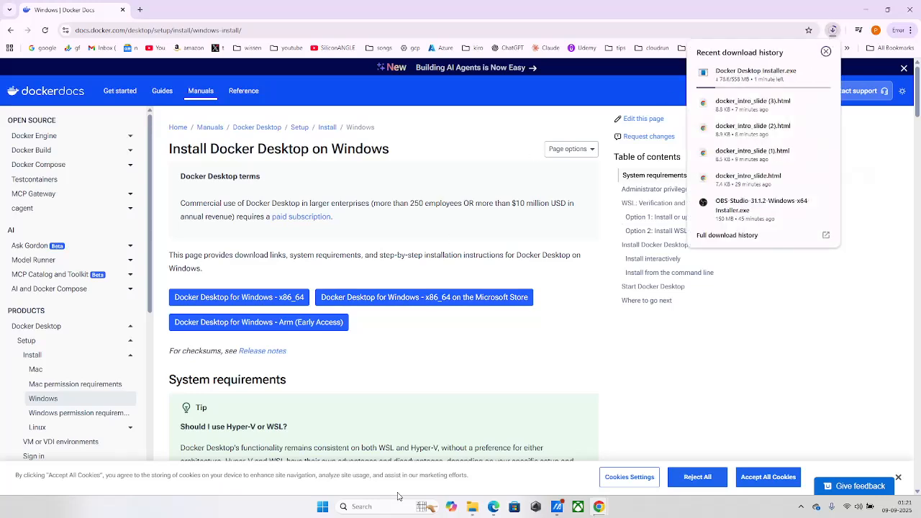
Search Windows for "hyper" and open the Turn Windows features on or off dialog.
{"action": "left_click", "coordinate": [371, 506]}
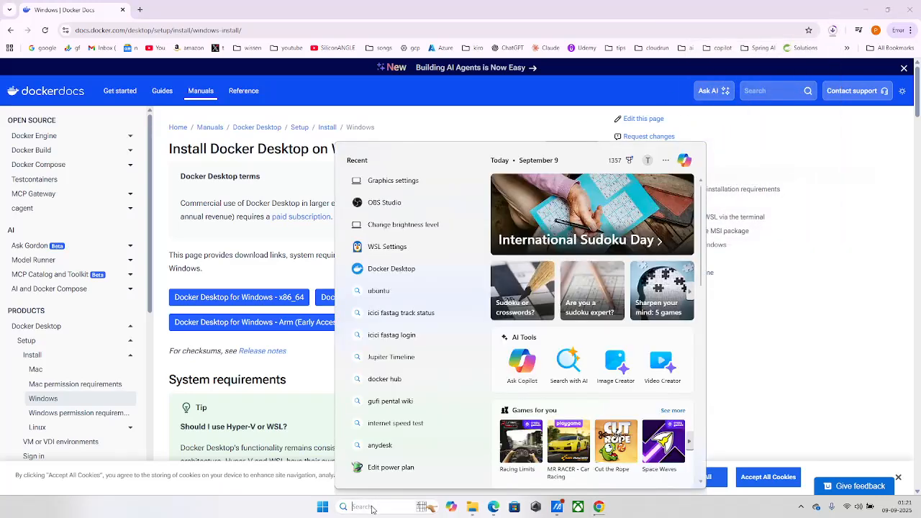
{"action": "type", "text": "a"}
{"action": "key", "text": "BackSpace"}
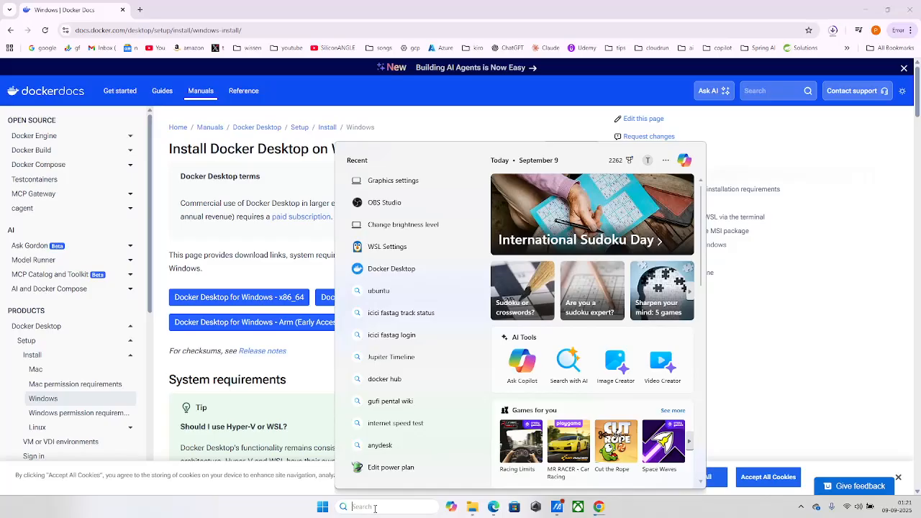
{"action": "type", "text": "access"}
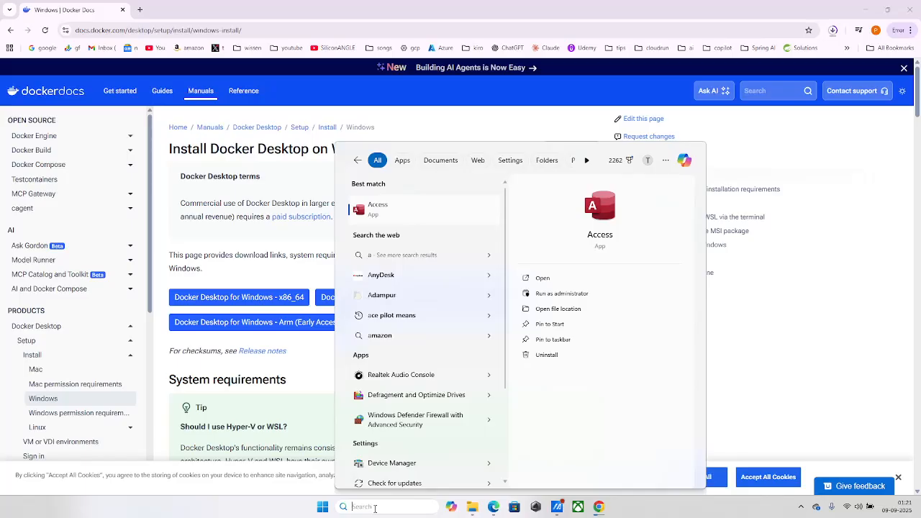
{"action": "type", "text": "hyper"}
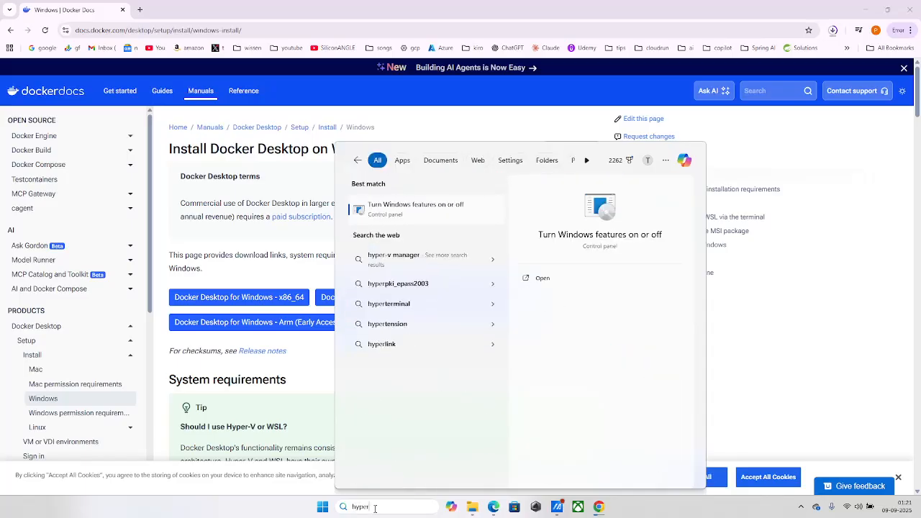
{"action": "left_click", "coordinate": [410, 208]}
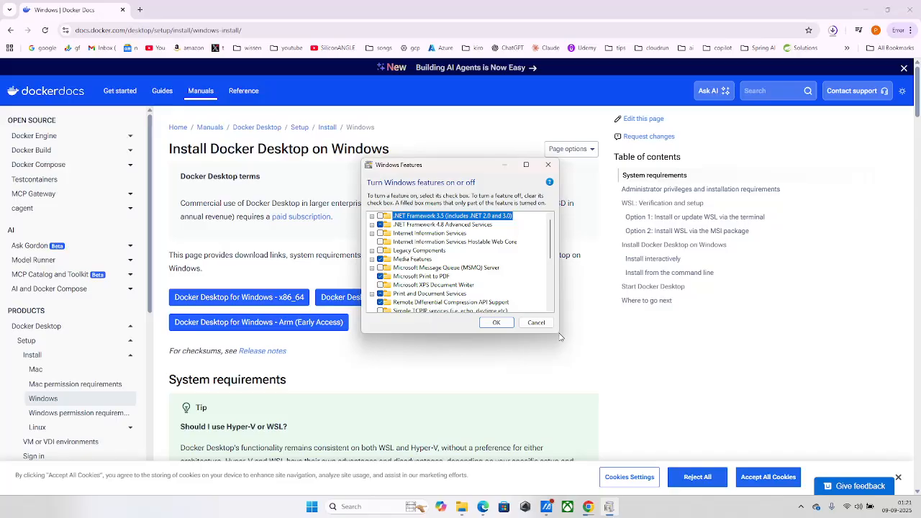
Enable the Windows Subsystem for Linux feature and confirm the Windows Features selection.
{"action": "left_click_drag", "start_coordinate": [560, 334], "coordinate": [711, 333]}
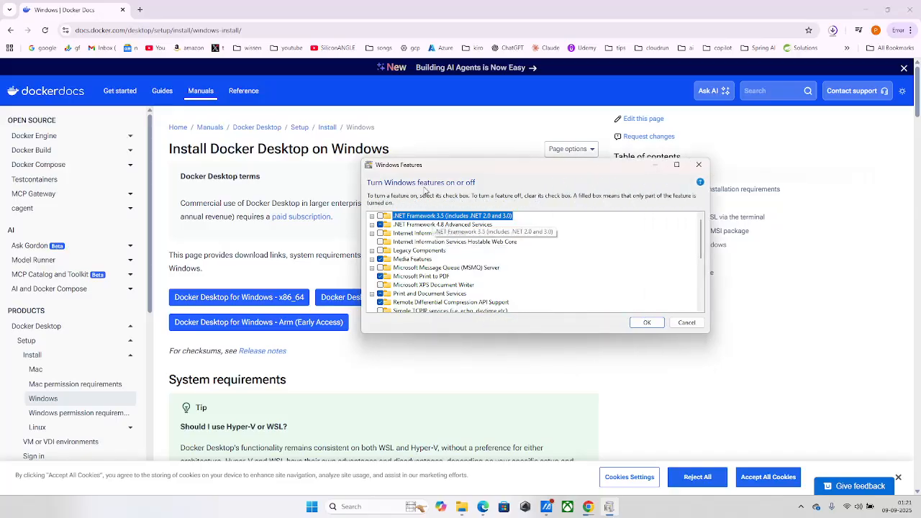
{"action": "left_click_drag", "start_coordinate": [492, 334], "coordinate": [502, 424]}
{"action": "scroll", "coordinate": [403, 395], "scroll_direction": "down", "scroll_amount": 1}
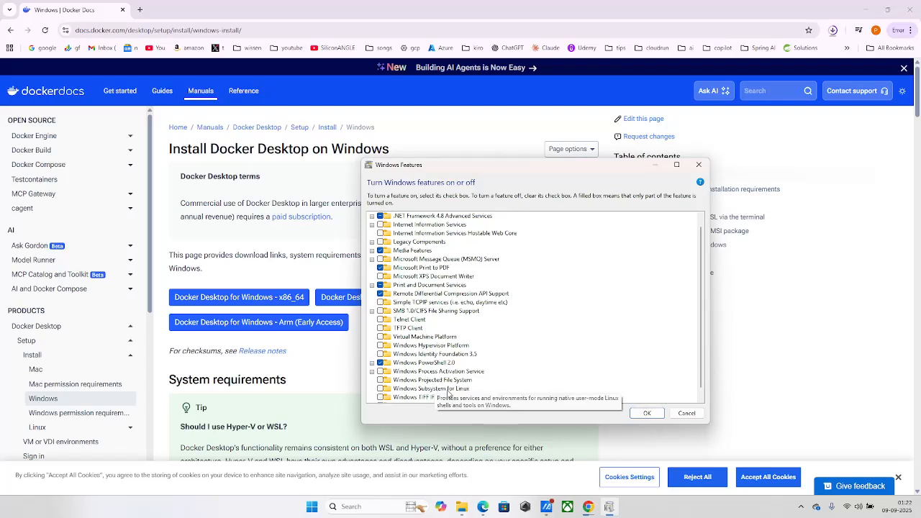
{"action": "left_click", "coordinate": [381, 389]}
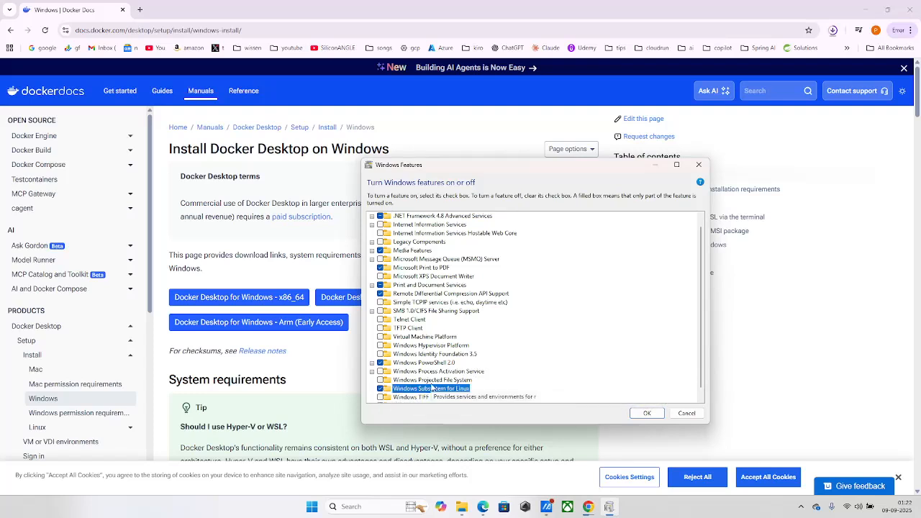
{"action": "scroll", "coordinate": [599, 336], "scroll_direction": "down", "scroll_amount": 1}
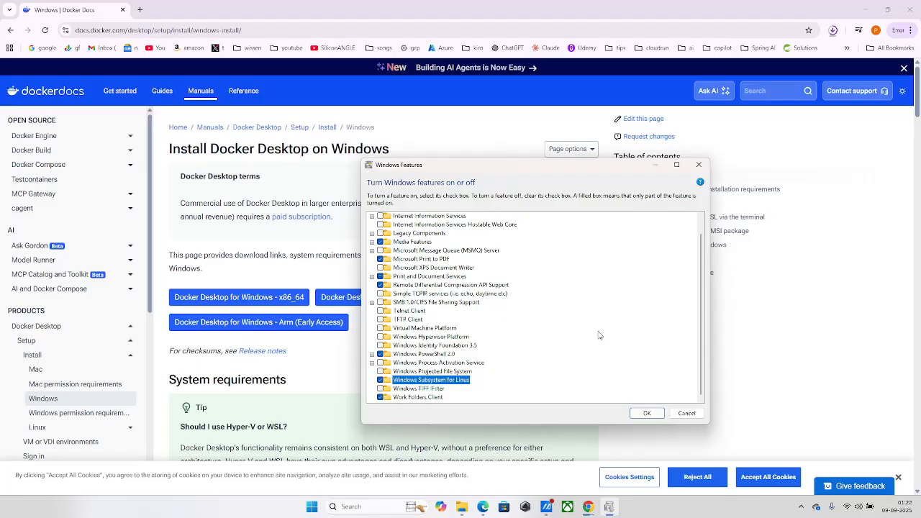
{"action": "left_click", "coordinate": [647, 414]}
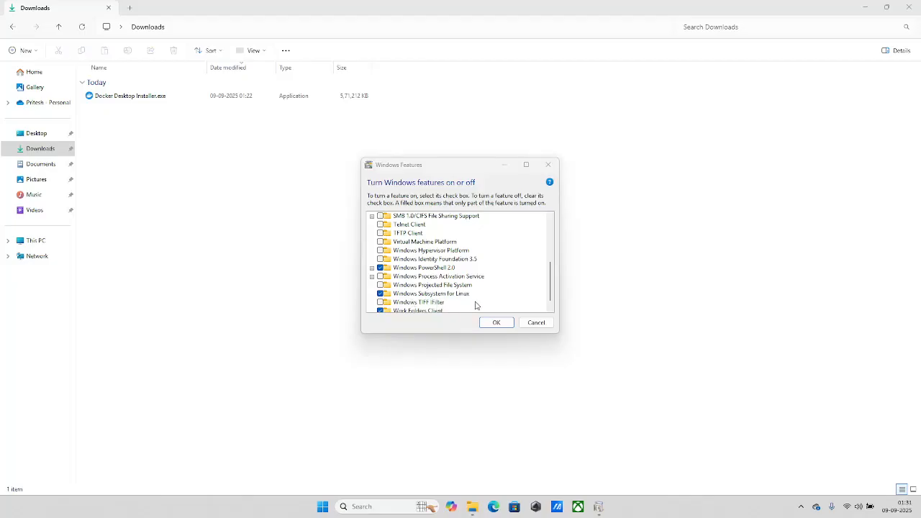
{"action": "left_click", "coordinate": [496, 322]}
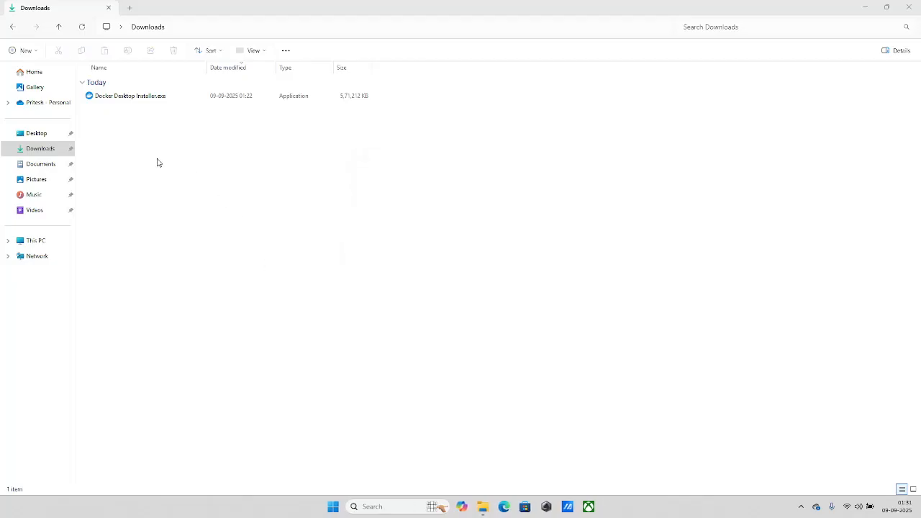
Install Docker Desktop from Docker Desktop Installer.exe with a desktop shortcut, and launch it, accepting the subscription service agreement.
{"action": "double_click", "coordinate": [135, 99]}
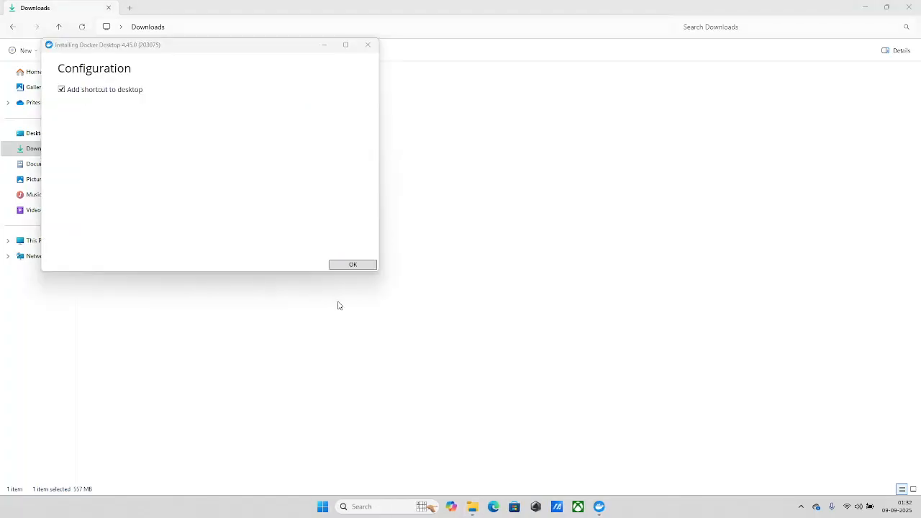
{"action": "left_click", "coordinate": [355, 266]}
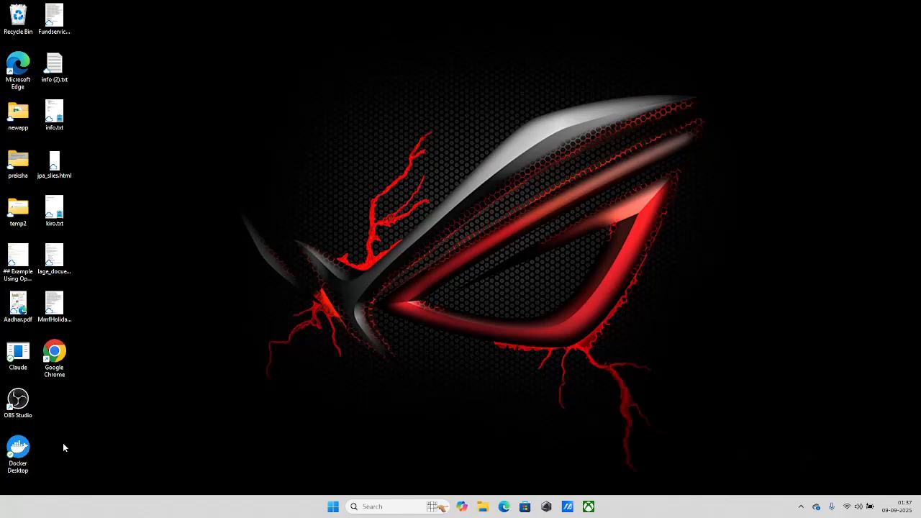
{"action": "double_click", "coordinate": [17, 448]}
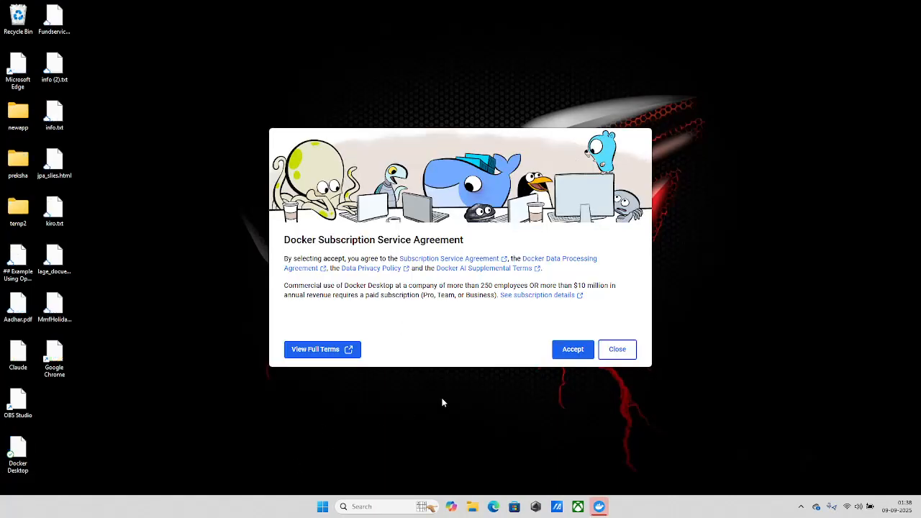
{"action": "left_click", "coordinate": [571, 351]}
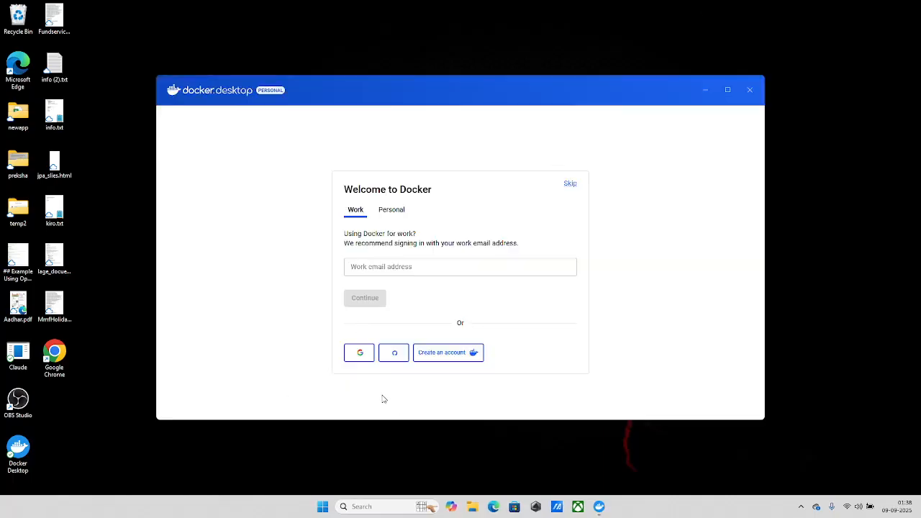
Sign in to Docker Desktop with a Google account and allow the browser to open the desktop app.
{"action": "left_click", "coordinate": [390, 268]}
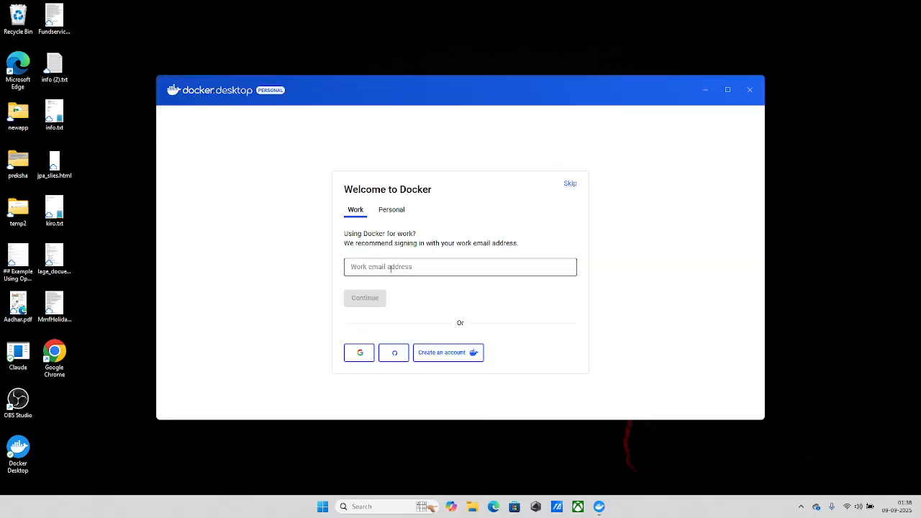
{"action": "left_click", "coordinate": [360, 356]}
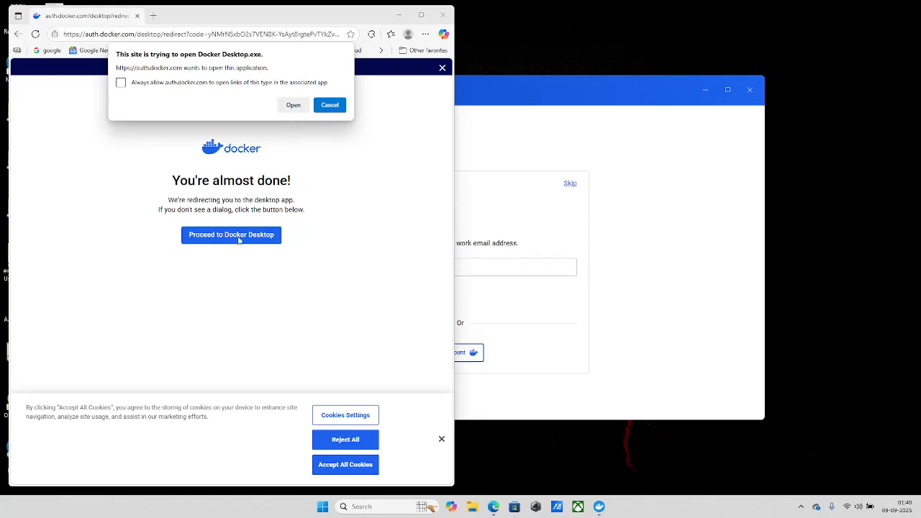
{"action": "left_click", "coordinate": [293, 106]}
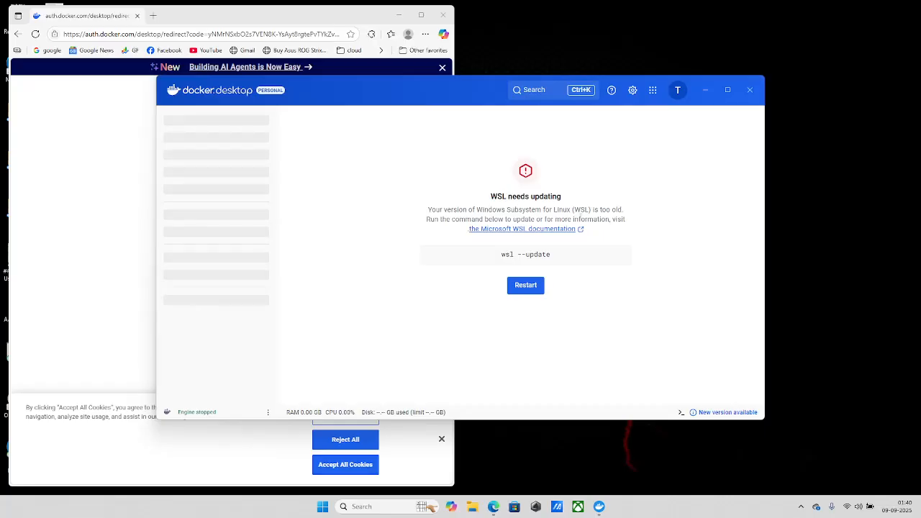
Copy the suggested WSL update command and run "wsl --update" in a Command Prompt with administrator rights.
{"action": "left_click", "coordinate": [619, 257]}
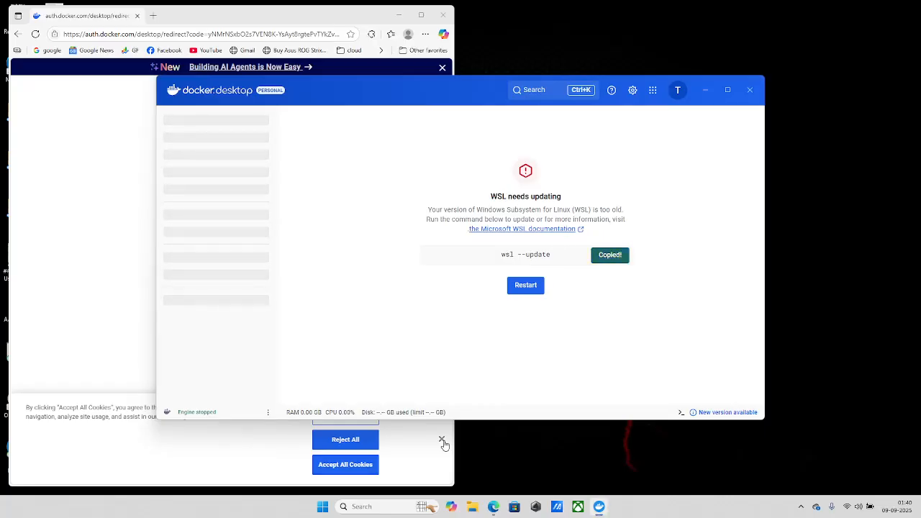
{"action": "left_click", "coordinate": [380, 508]}
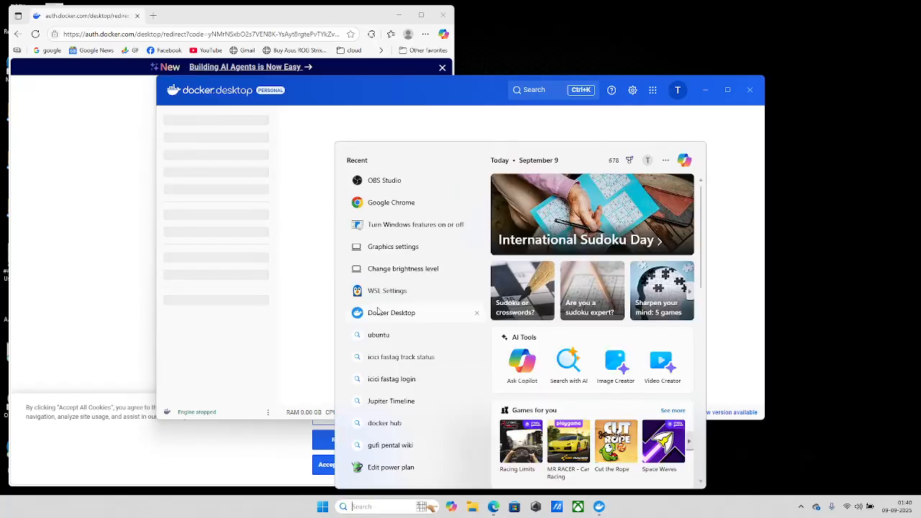
{"action": "type", "text": "c"}
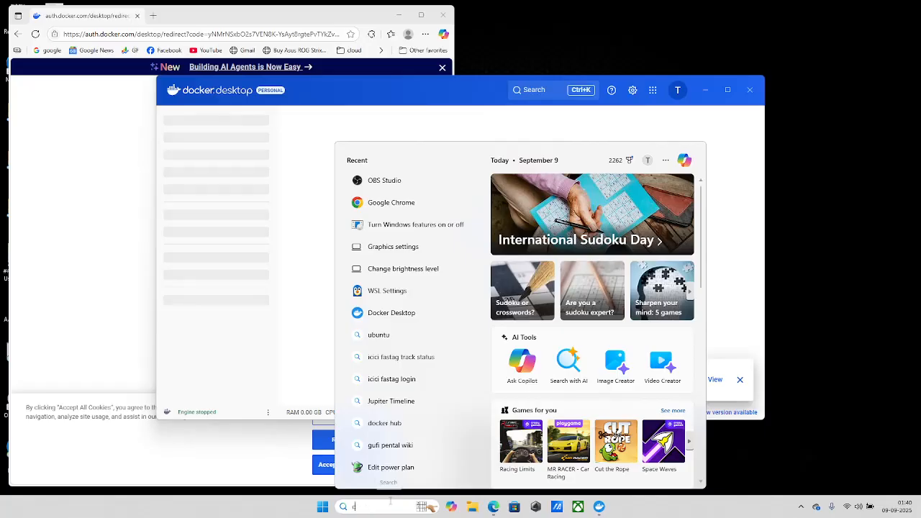
{"action": "type", "text": "md"}
{"action": "right_click", "coordinate": [386, 209]}
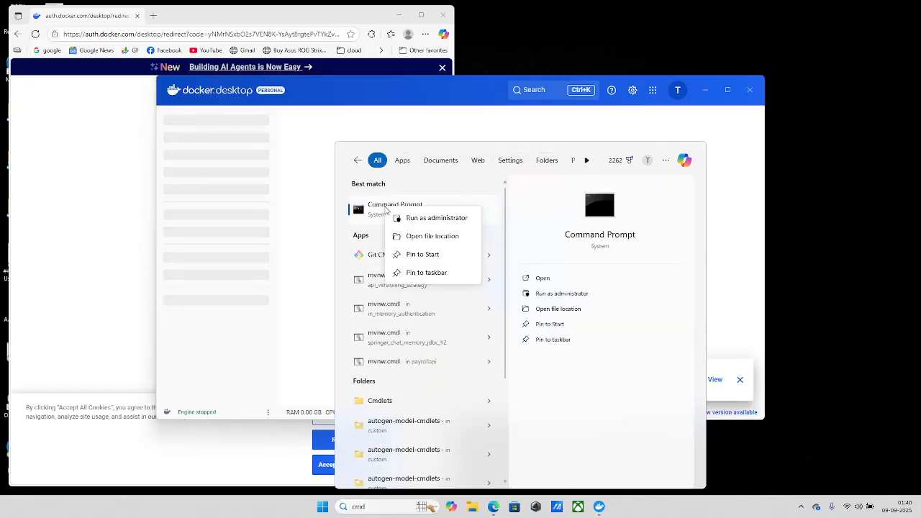
{"action": "left_click", "coordinate": [428, 218]}
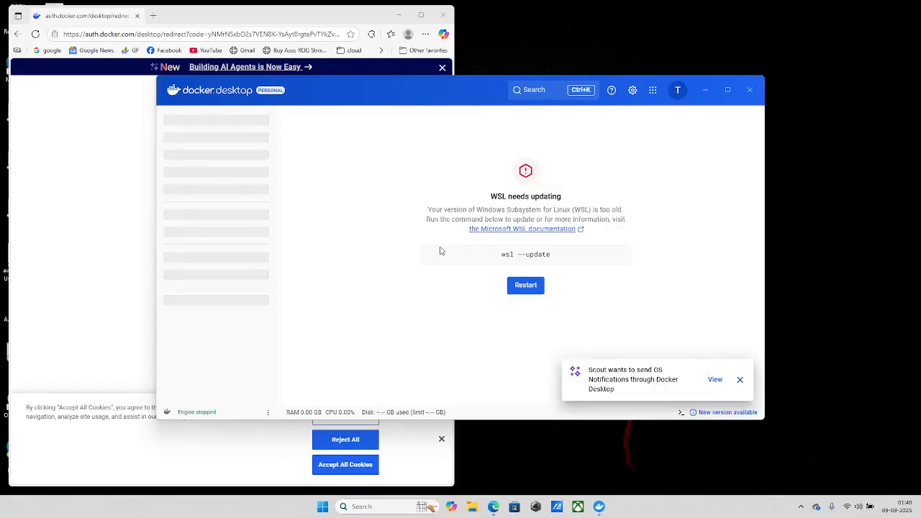
{"action": "type", "text": "wsl --update"}
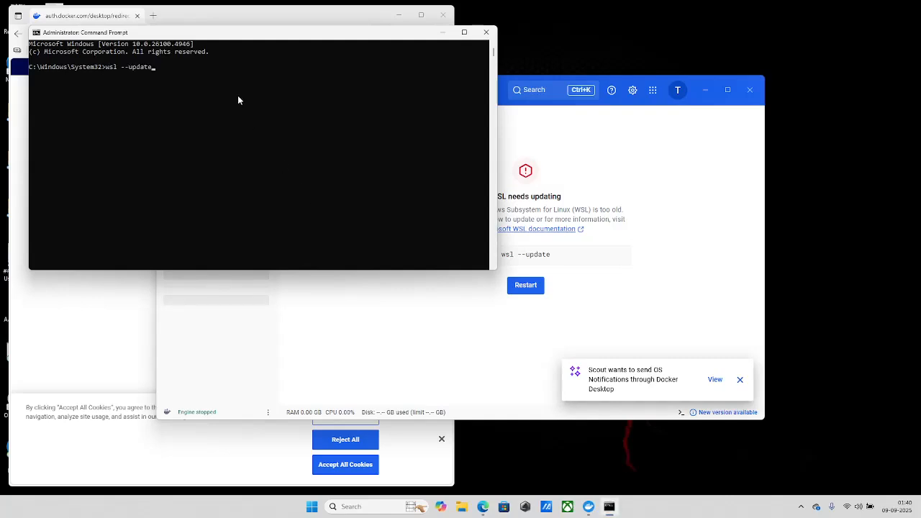
{"action": "key", "text": "Return"}
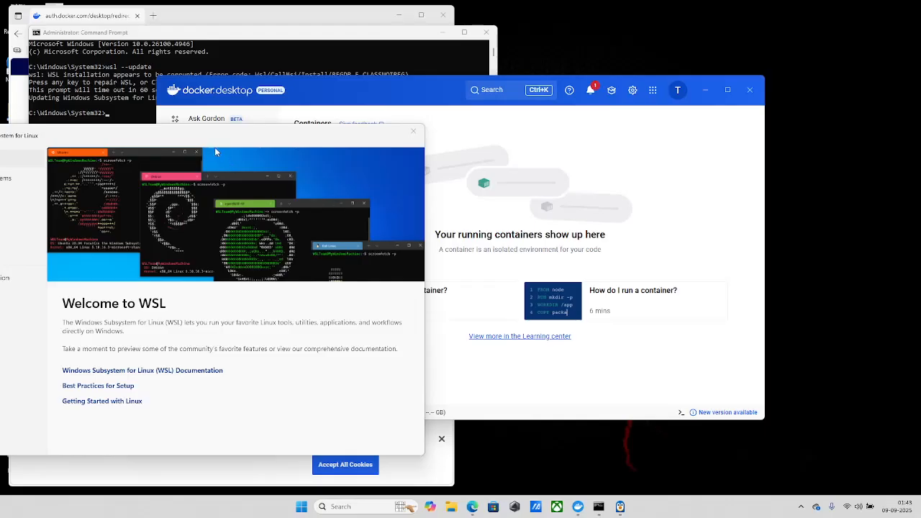
Dismiss the Welcome to WSL window and view the Images and Containers pages in Docker Desktop.
{"action": "left_click_drag", "start_coordinate": [212, 140], "coordinate": [365, 165]}
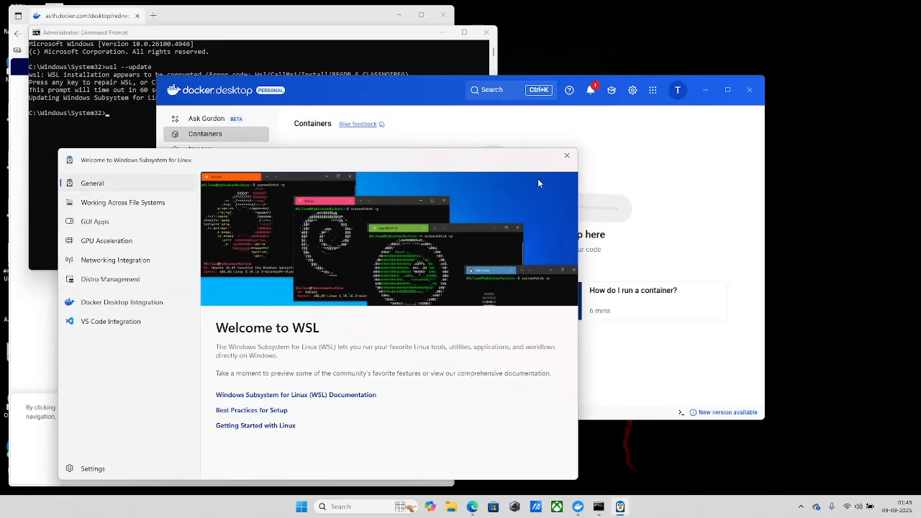
{"action": "left_click", "coordinate": [567, 156]}
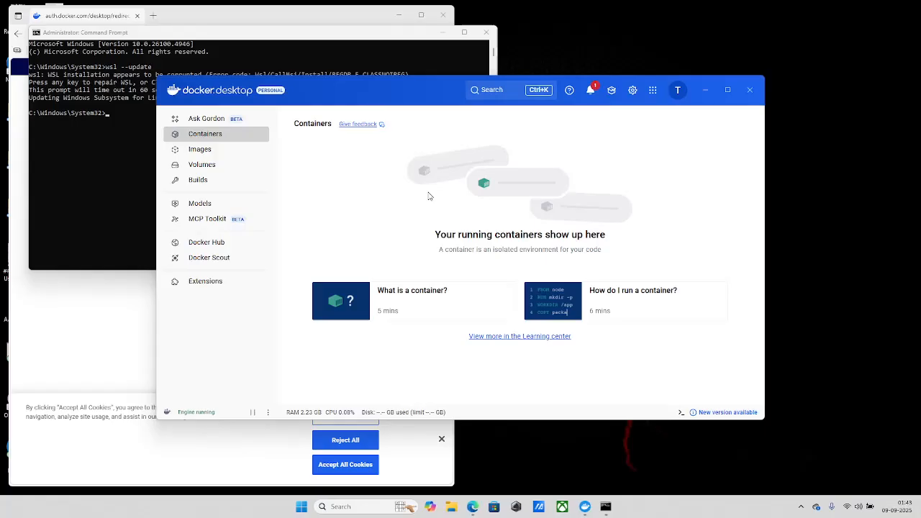
{"action": "left_click", "coordinate": [214, 148]}
{"action": "left_click", "coordinate": [211, 135]}
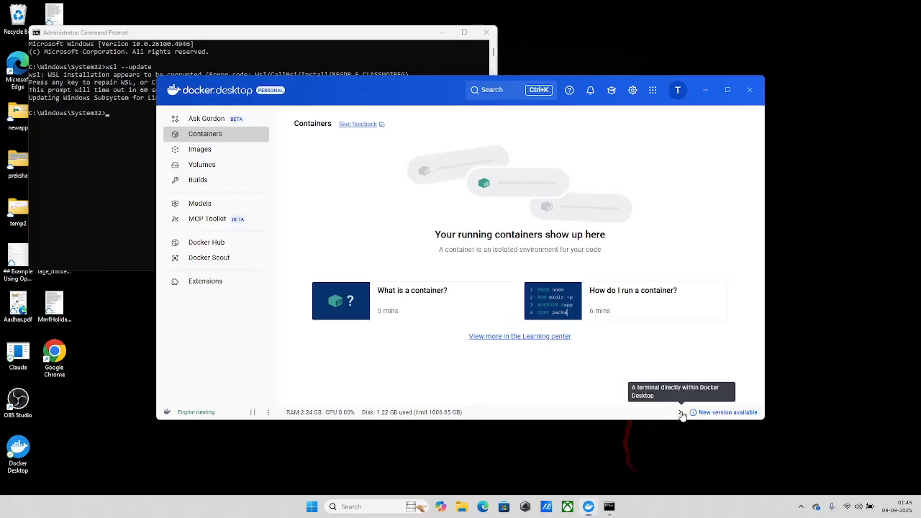
Enable the integrated Docker terminal and clear its output with the "clear" command.
{"action": "left_click", "coordinate": [682, 413]}
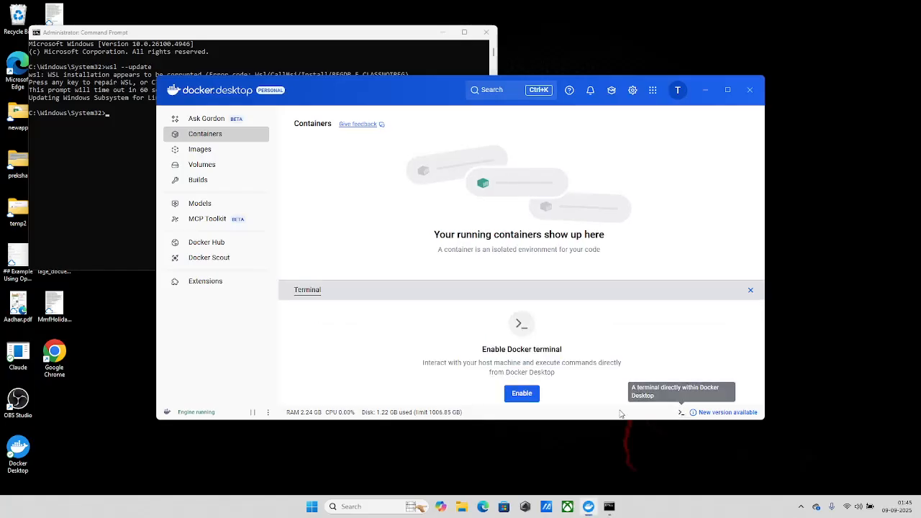
{"action": "left_click", "coordinate": [525, 396]}
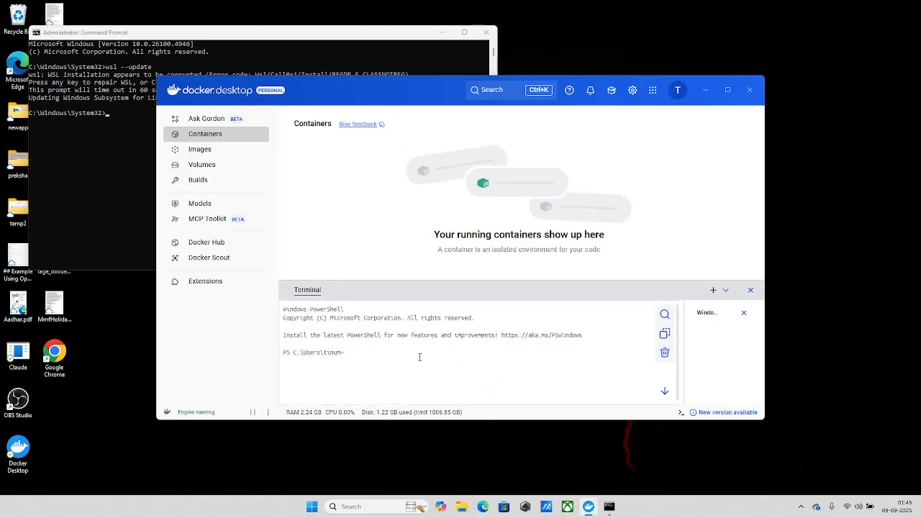
{"action": "type", "text": "clear"}
{"action": "key", "text": "Return"}
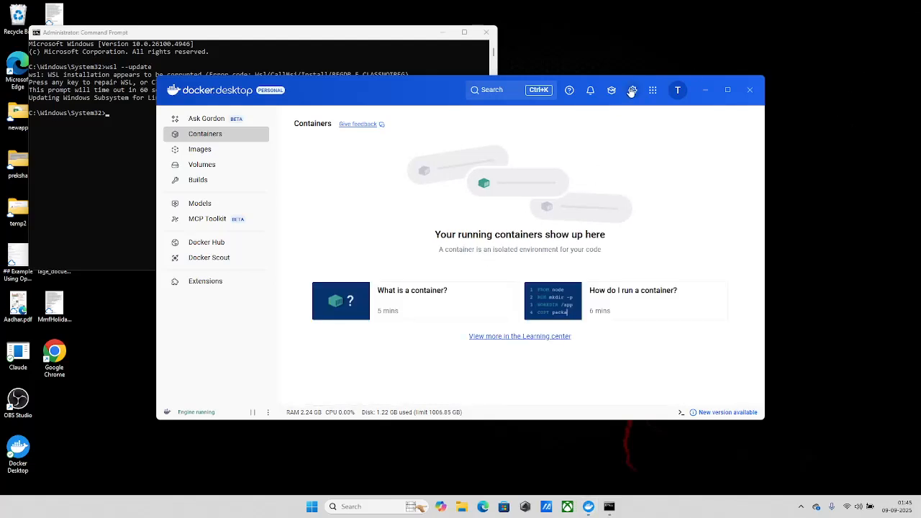
Apply the Dark theme in the general settings, maximize the Docker Desktop window and close the settings.
{"action": "left_click", "coordinate": [632, 91]}
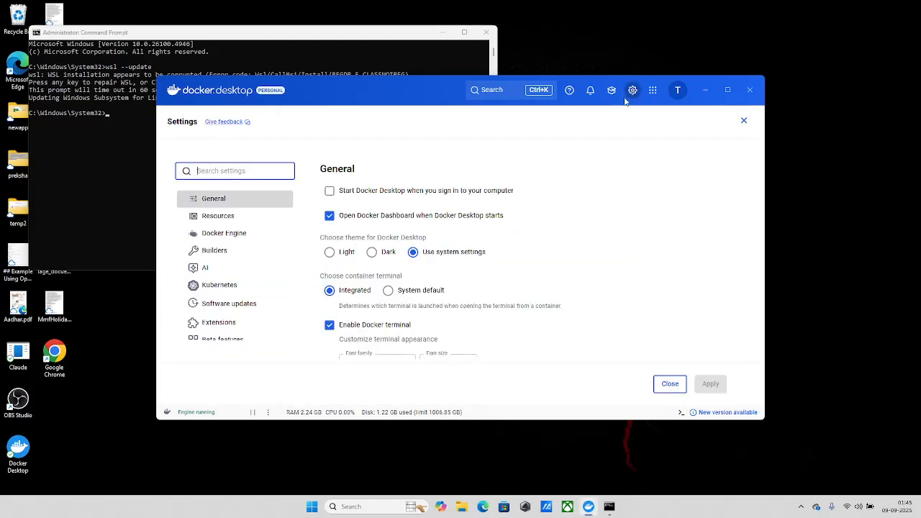
{"action": "left_click", "coordinate": [372, 252]}
{"action": "left_click", "coordinate": [711, 384]}
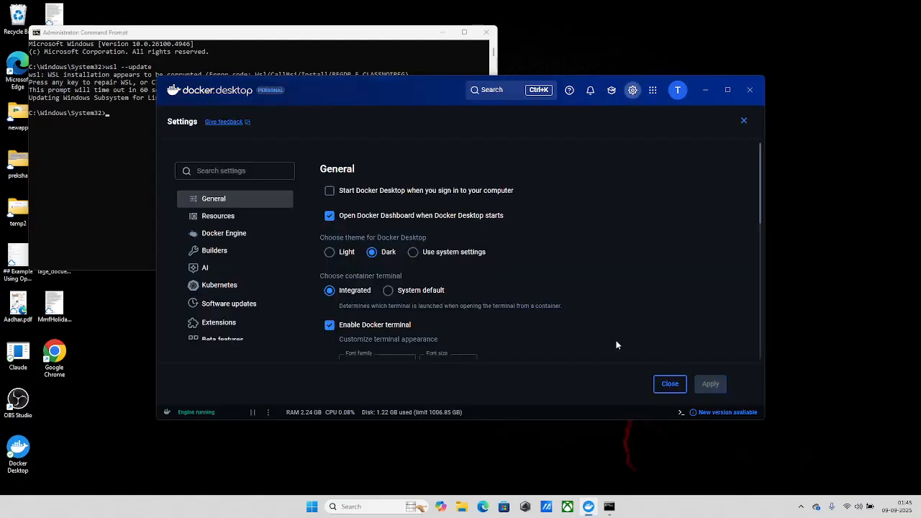
{"action": "scroll", "coordinate": [437, 226], "scroll_direction": "down", "scroll_amount": 5}
{"action": "left_click", "coordinate": [728, 90]}
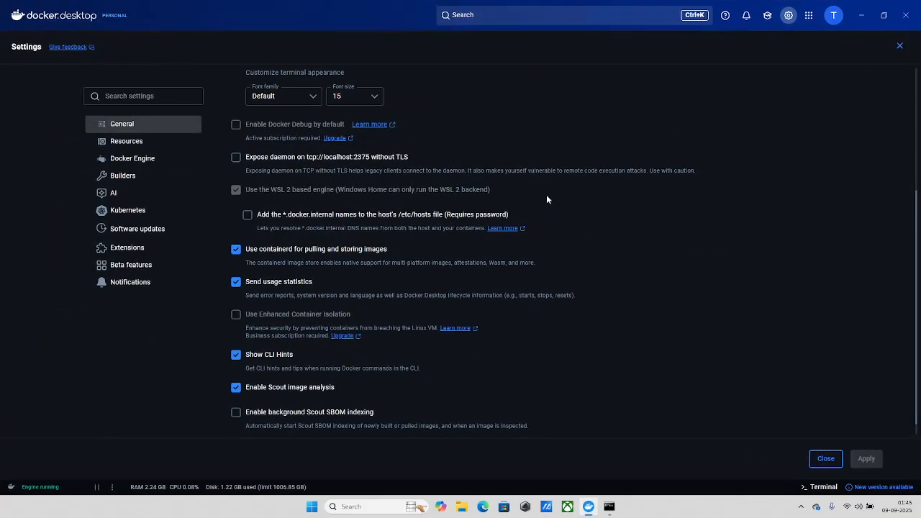
{"action": "left_click", "coordinate": [826, 460]}
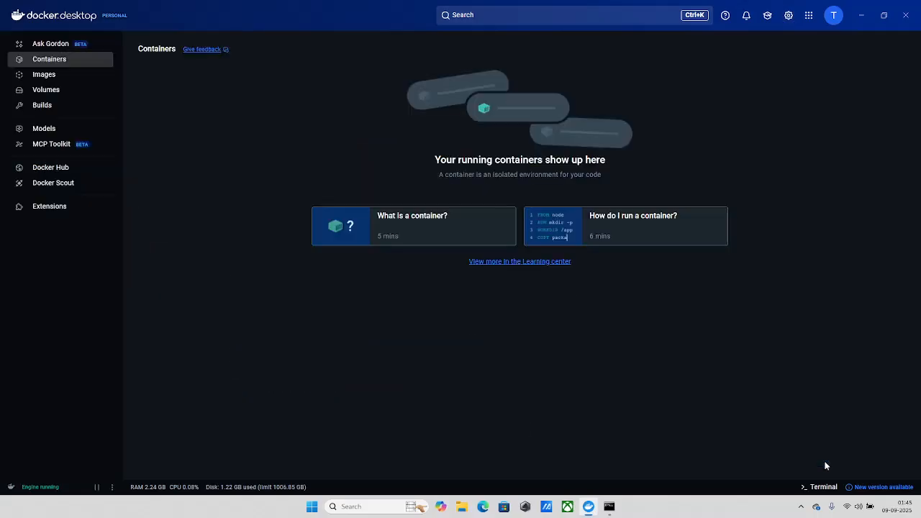
Run "docker run hello-world" in the integrated Docker terminal to test the installation.
{"action": "left_click", "coordinate": [835, 488]}
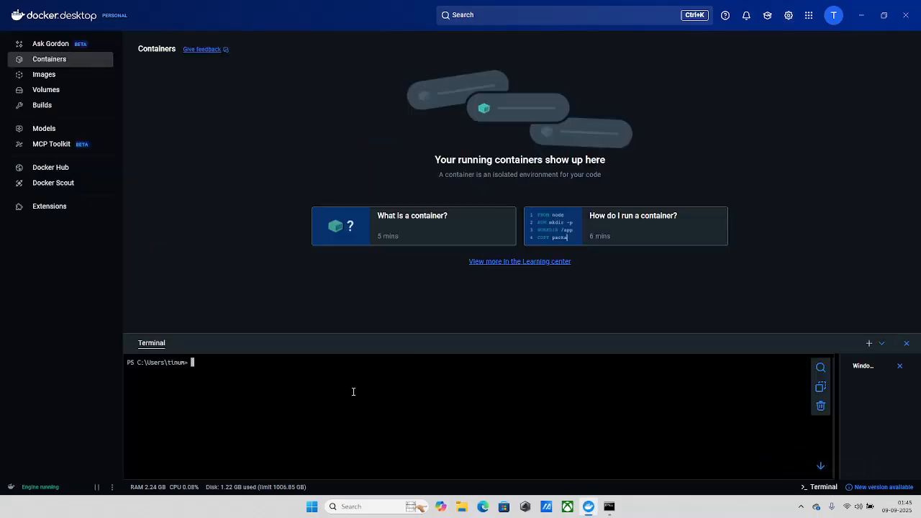
{"action": "type", "text": "docker run hello-world"}
{"action": "key", "text": "Return"}
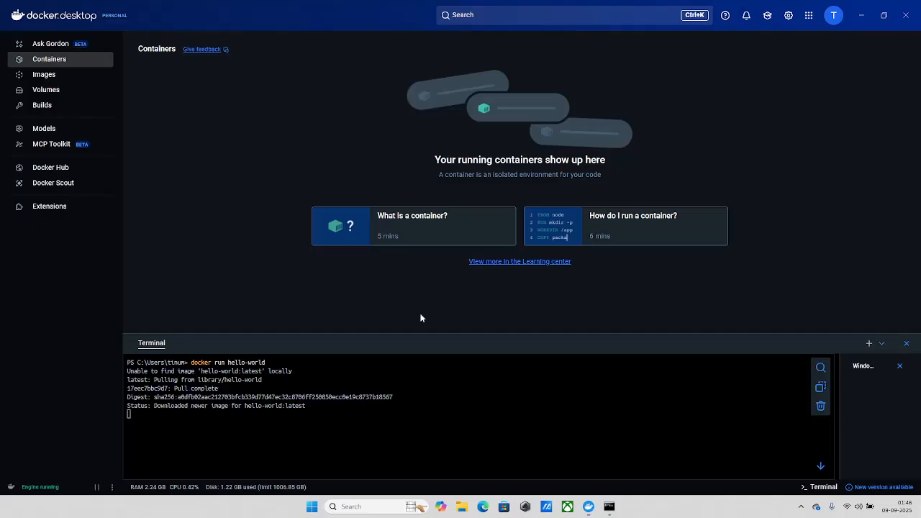
{"action": "scroll", "coordinate": [324, 419], "scroll_direction": "up", "scroll_amount": 5}
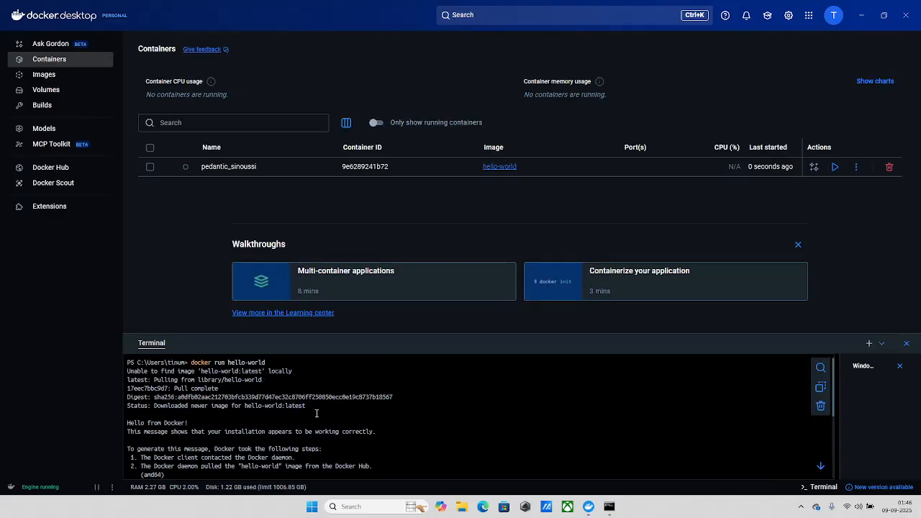
Enlarge the terminal pane, check the Docker client and server details with "docker version", and shrink the pane again.
{"action": "left_click_drag", "start_coordinate": [428, 334], "coordinate": [428, 212]}
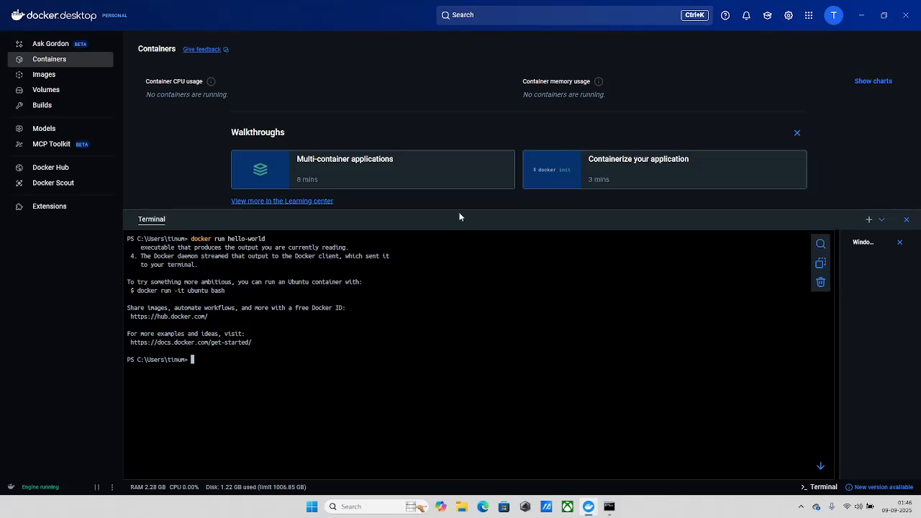
{"action": "mouse_move", "coordinate": [459, 210]}
{"action": "left_mouse_down"}
{"action": "mouse_move", "coordinate": [465, 235]}
{"action": "mouse_move", "coordinate": [460, 208]}
{"action": "left_mouse_up"}
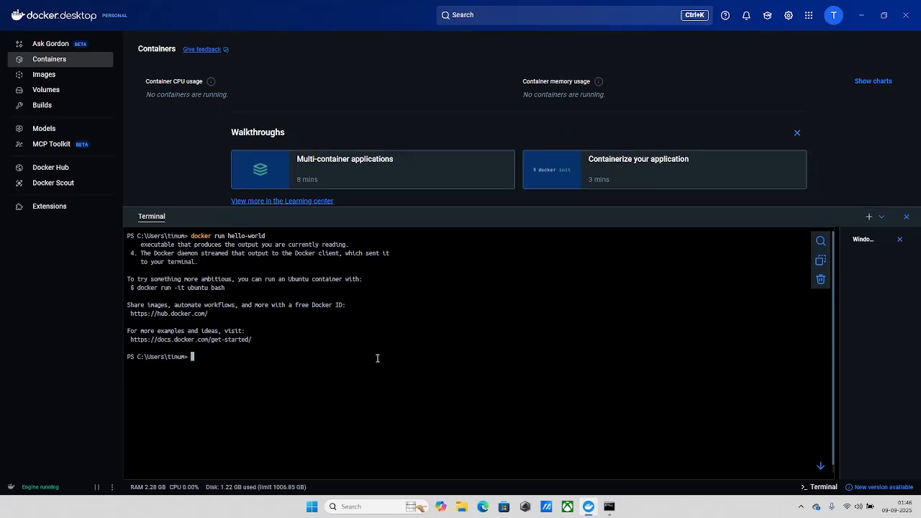
{"action": "type", "text": "docker version"}
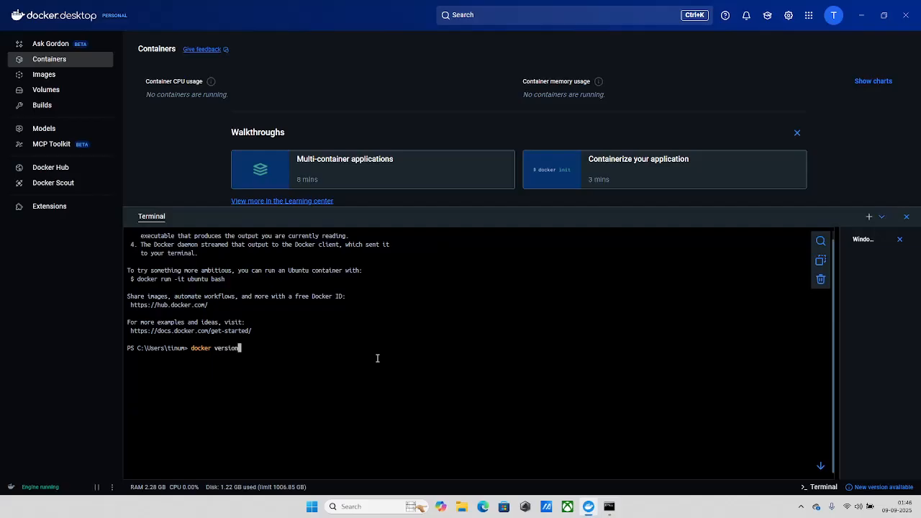
{"action": "key", "text": "Return"}
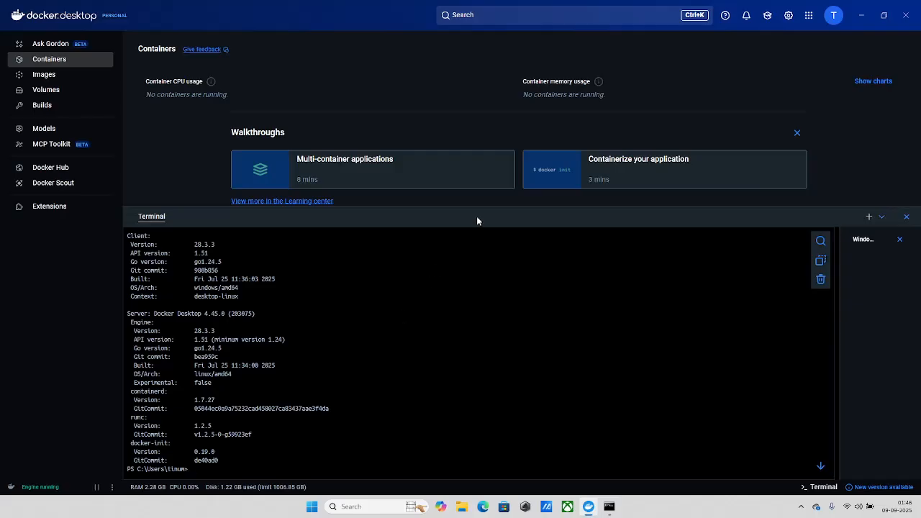
{"action": "left_click_drag", "start_coordinate": [477, 209], "coordinate": [477, 340]}
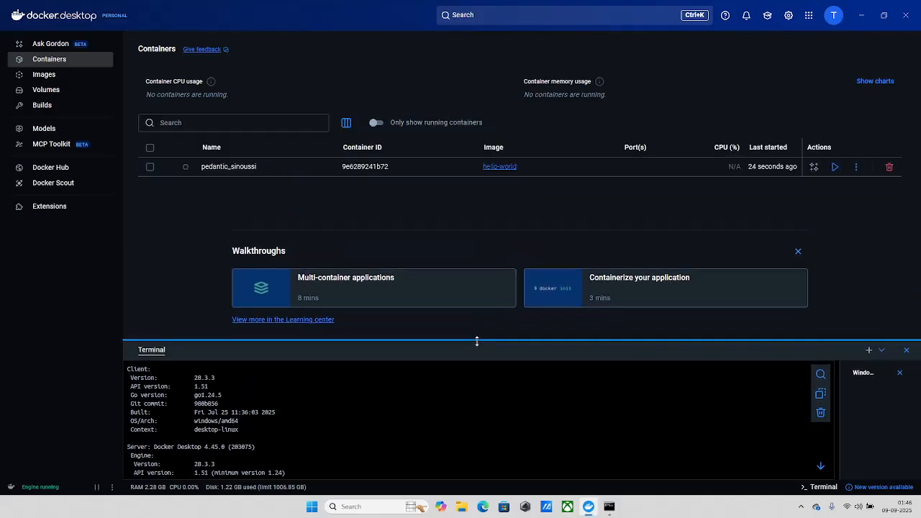